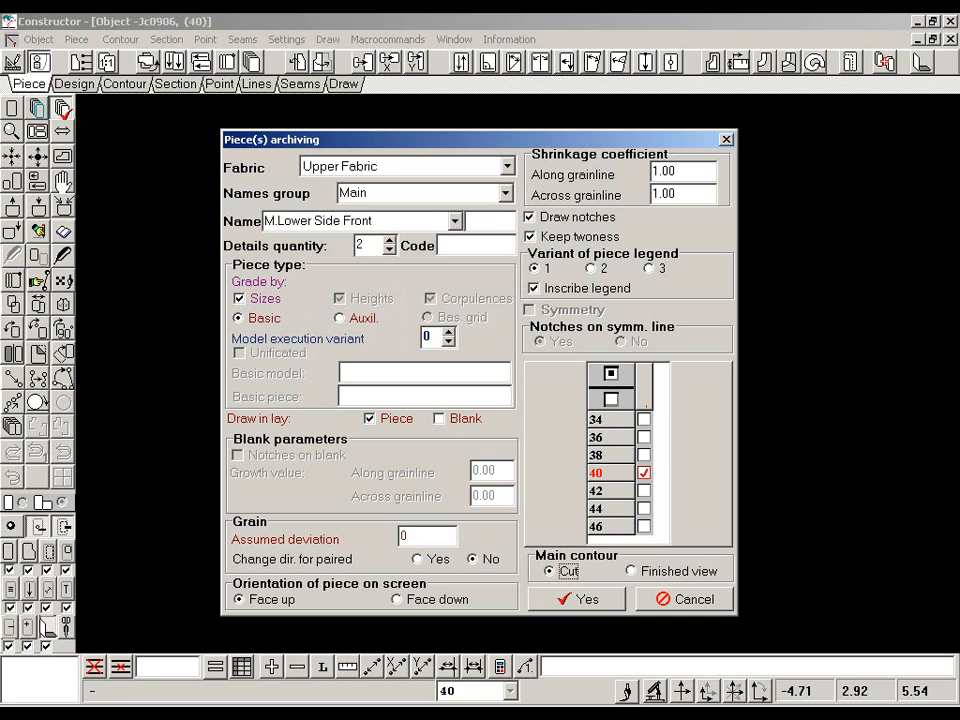
- Start archiving M.Lower Side Front with sizes 34 and 46 selected and base size 40 deselected
click(643, 473)
click(643, 420)
click(643, 526)
click(614, 601)
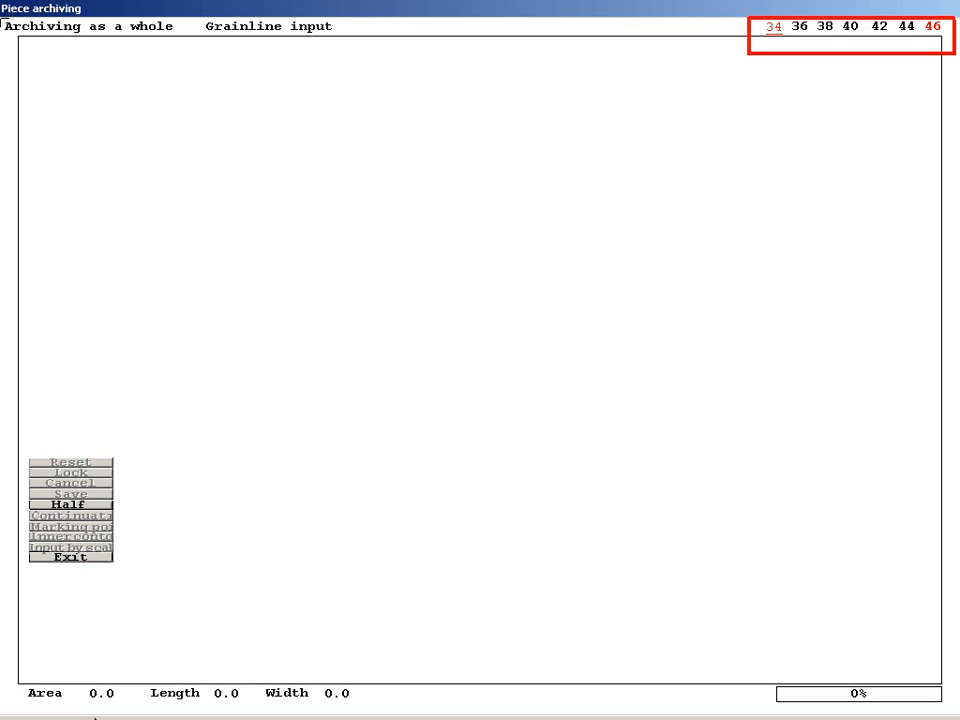
- Digitize the grainline and closed contour of M.Lower Side Front for sizes 34 and 46, and save the piece
click(444, 485)
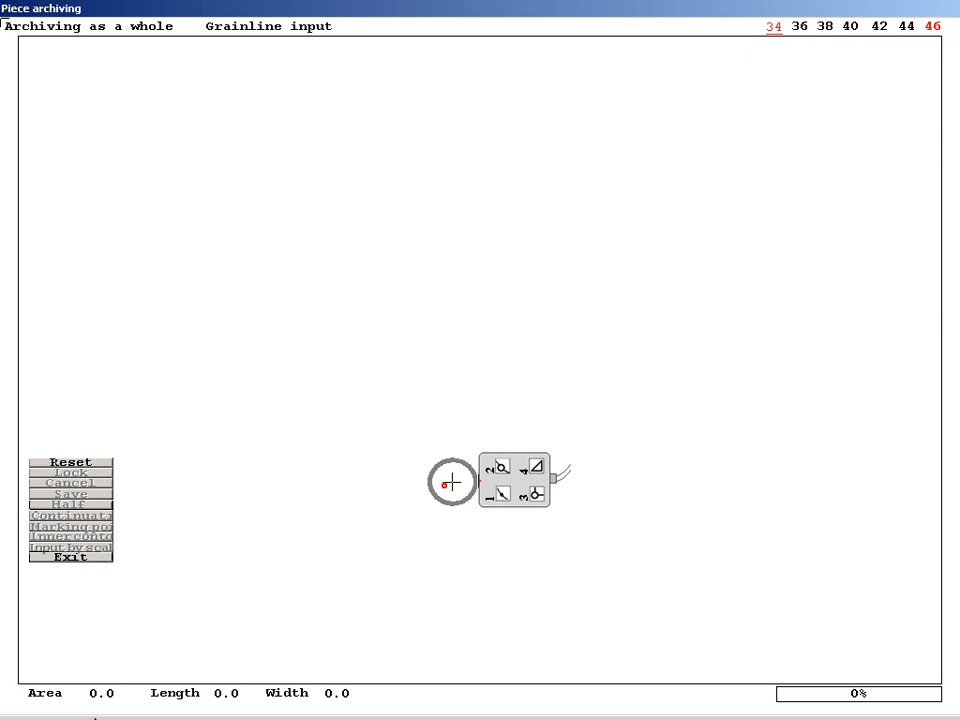
click(632, 497)
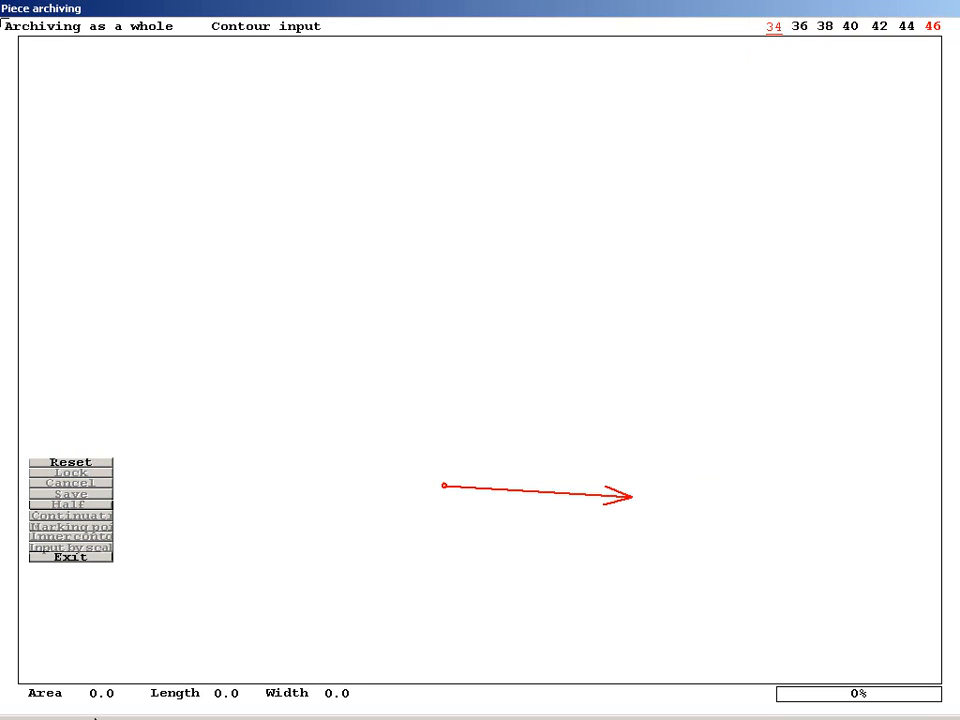
click(318, 388)
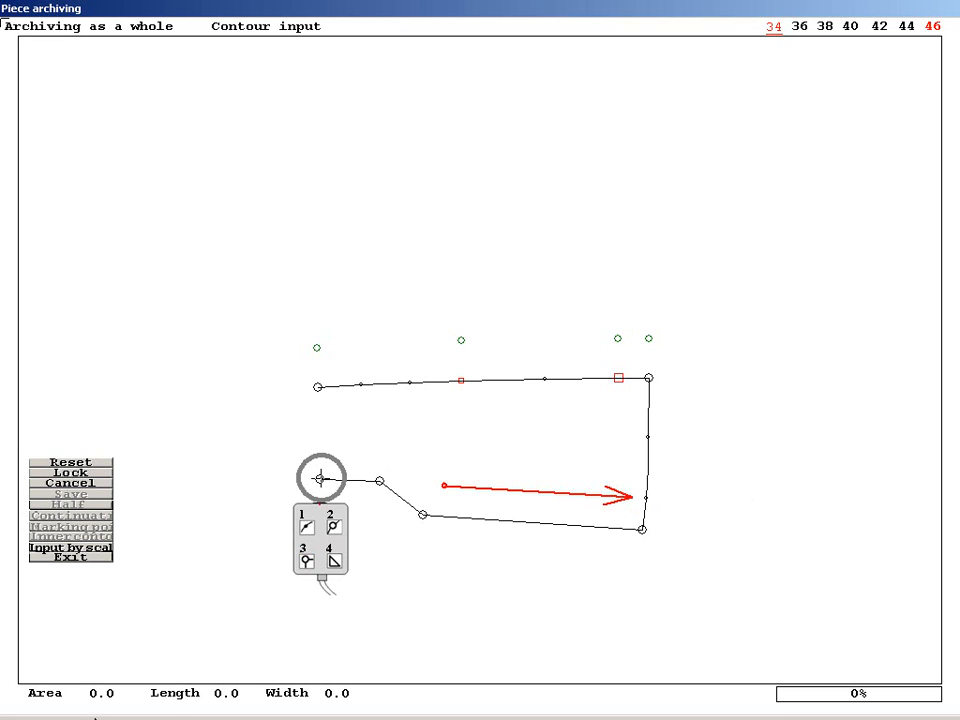
click(113, 477)
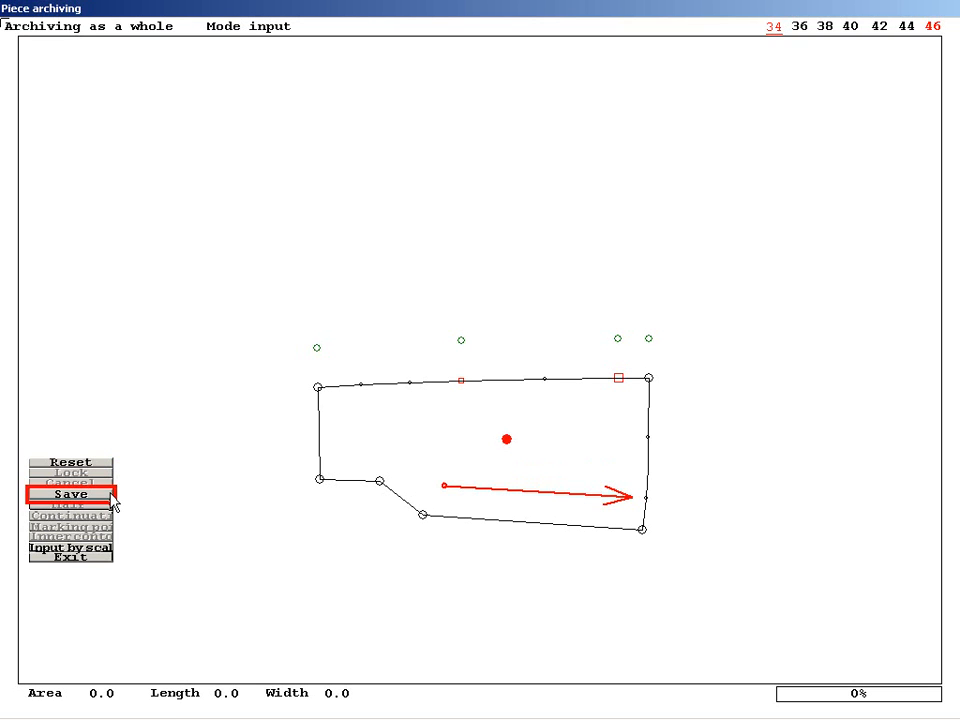
click(111, 500)
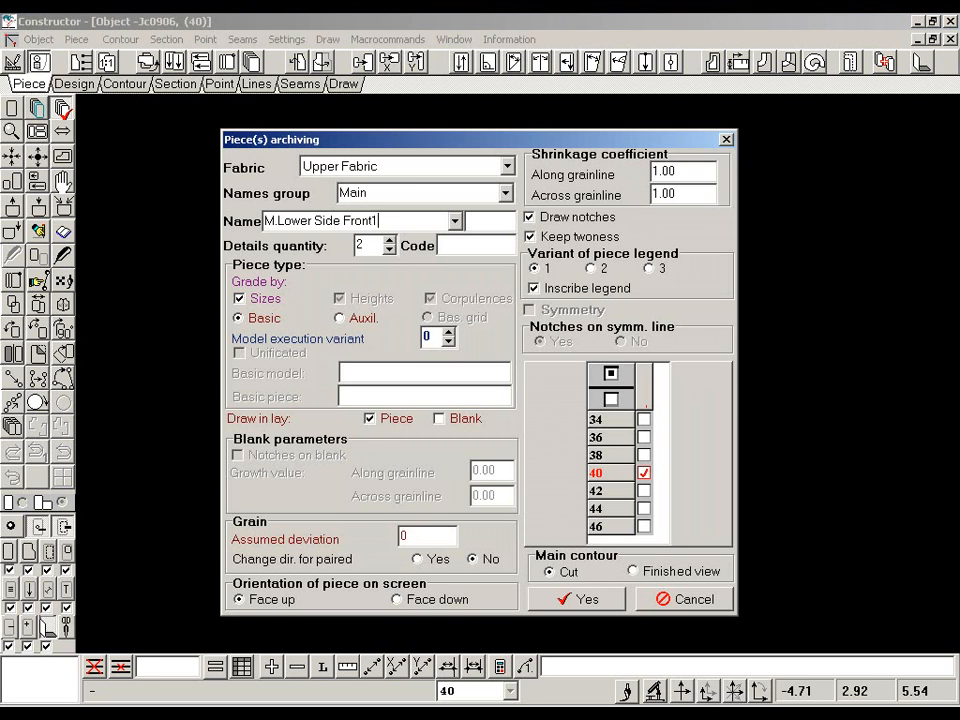
- Start archiving M.Lower Side Front1 with sizes 34, 42 and 46 selected and size 40 deselected
click(645, 474)
click(644, 420)
click(645, 491)
click(643, 526)
click(605, 602)
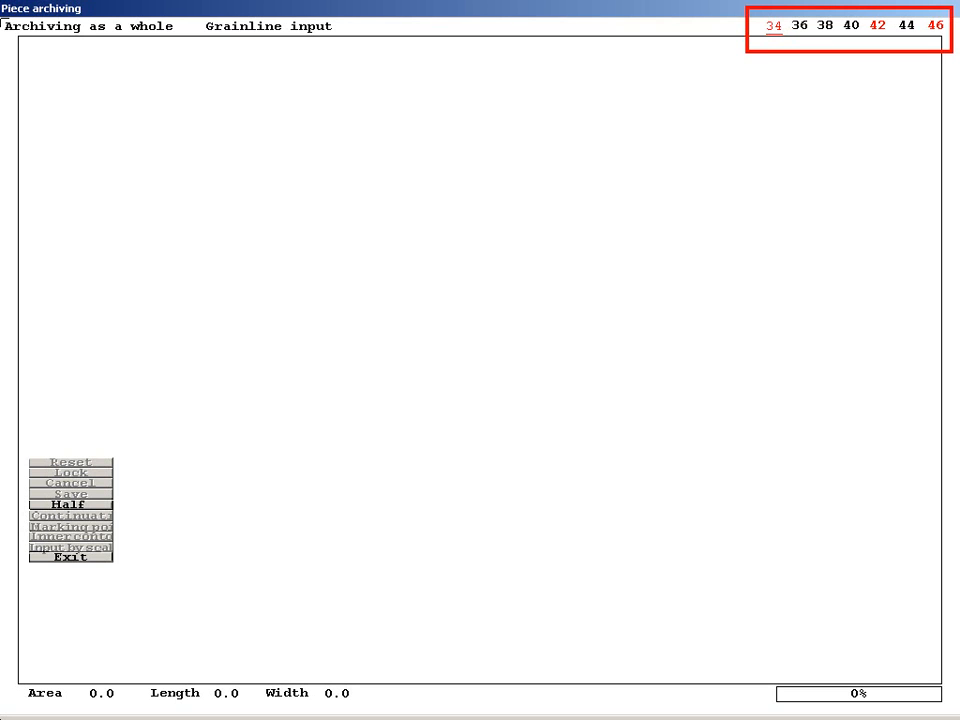
- Digitize the grainline and the first contour corner, with the corner's grading positions for sizes 34, 42 and 46
click(444, 485)
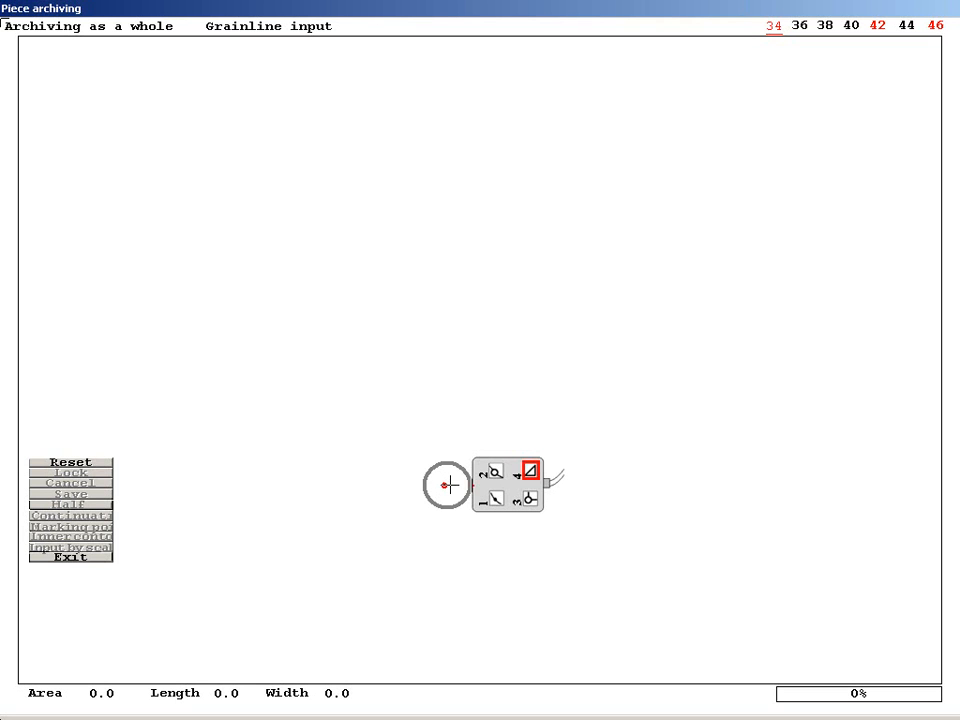
click(632, 496)
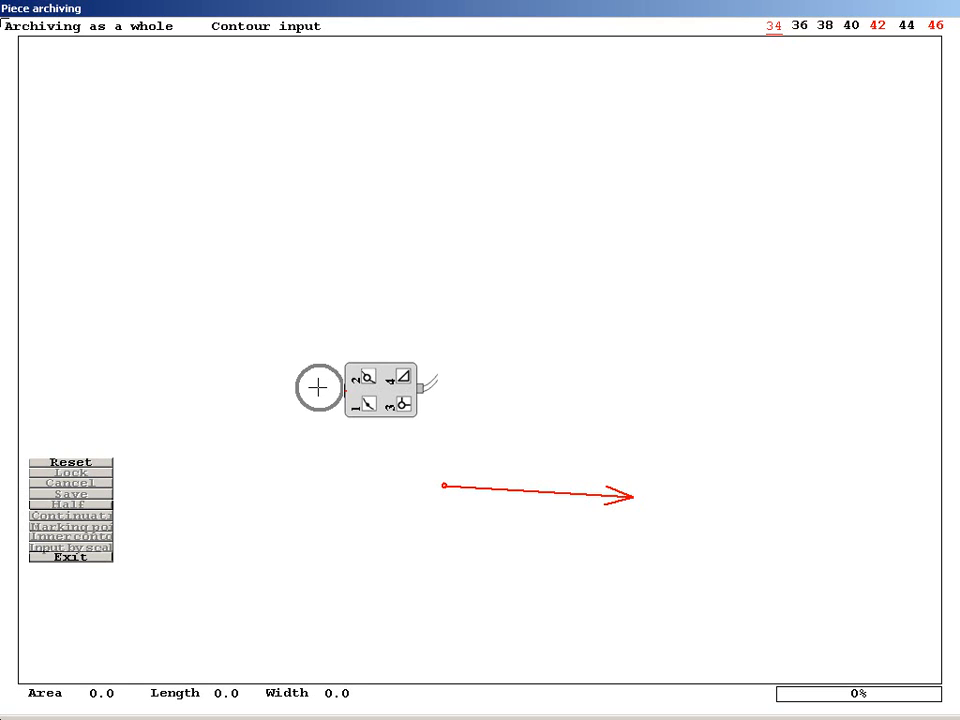
click(318, 387)
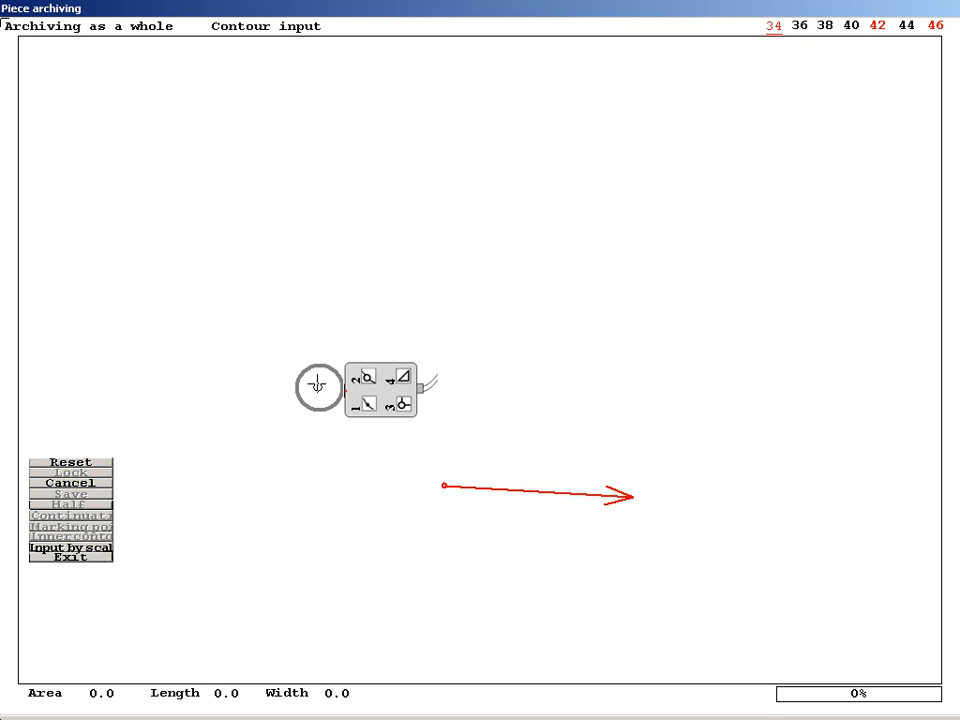
click(317, 364)
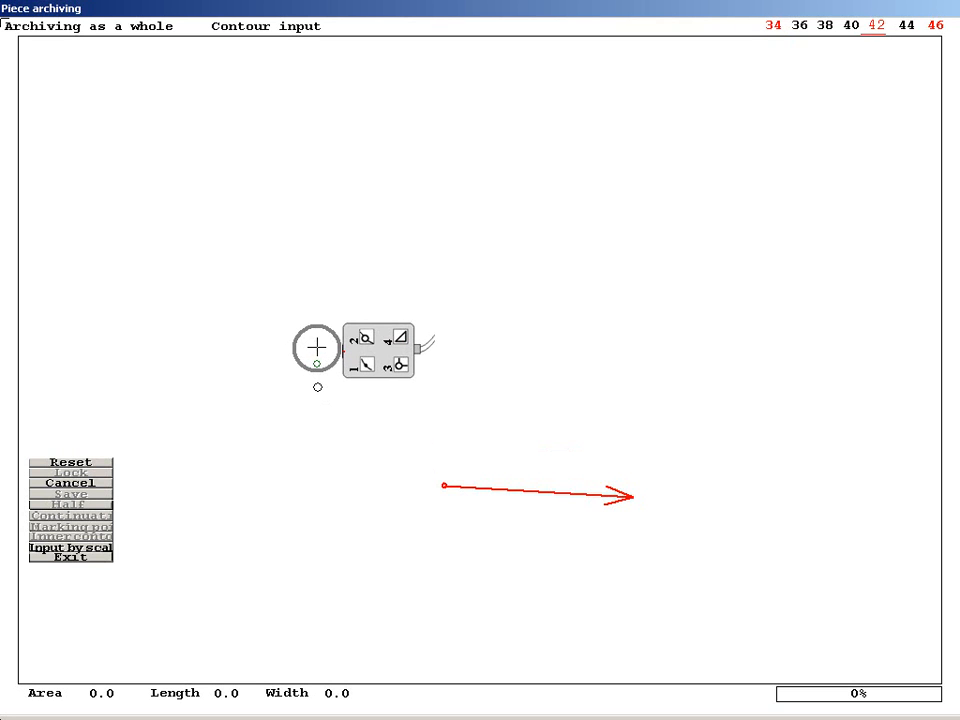
click(317, 347)
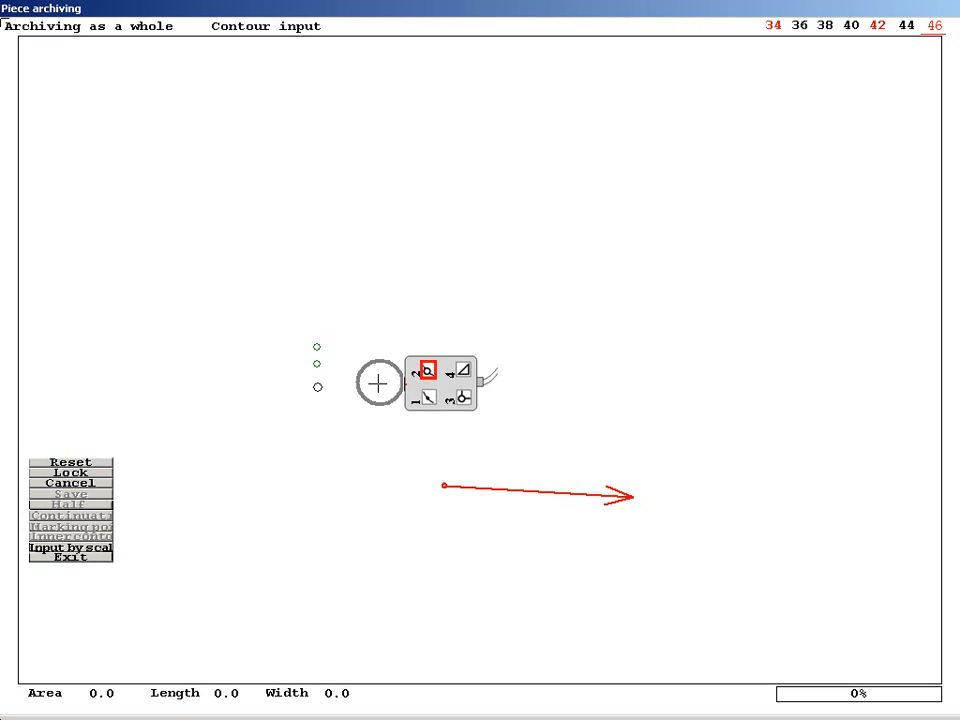
- Add an intermediate contour point on the upper edge with grading positions for sizes 34, 42 and 46
click(378, 383)
click(378, 361)
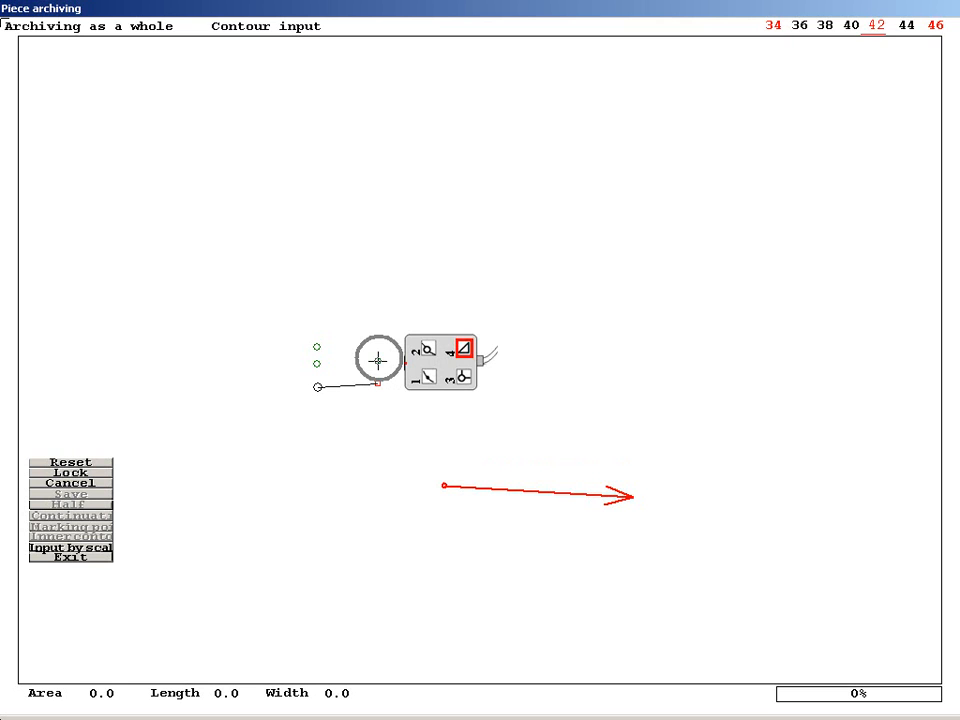
click(378, 345)
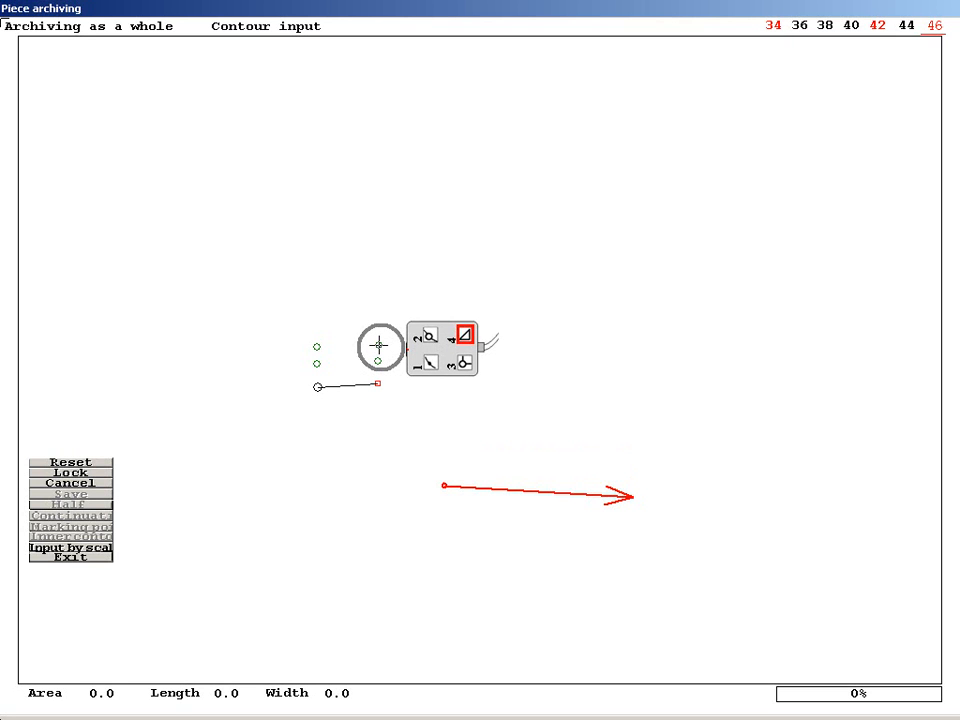
- Extend the upper edge through three curve points to the contour's far corner
click(463, 381)
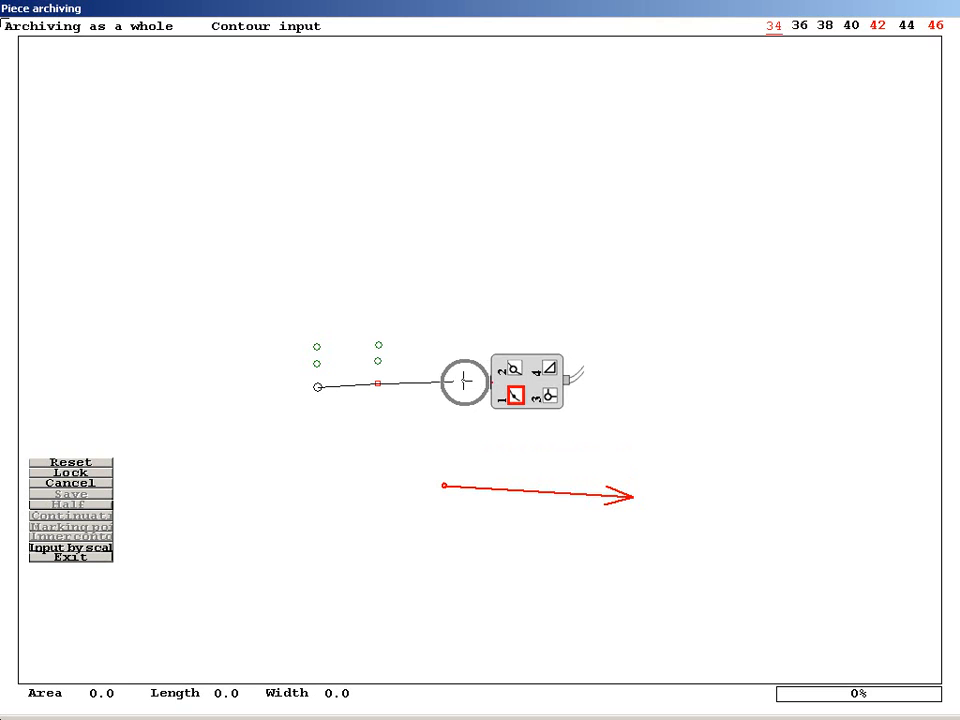
click(550, 379)
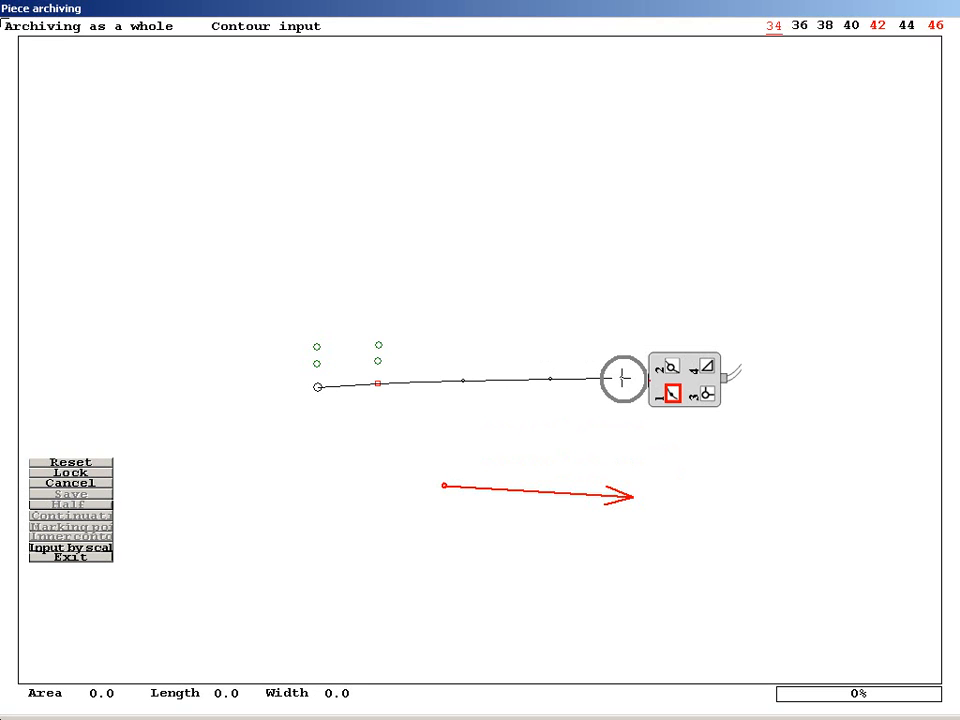
click(621, 378)
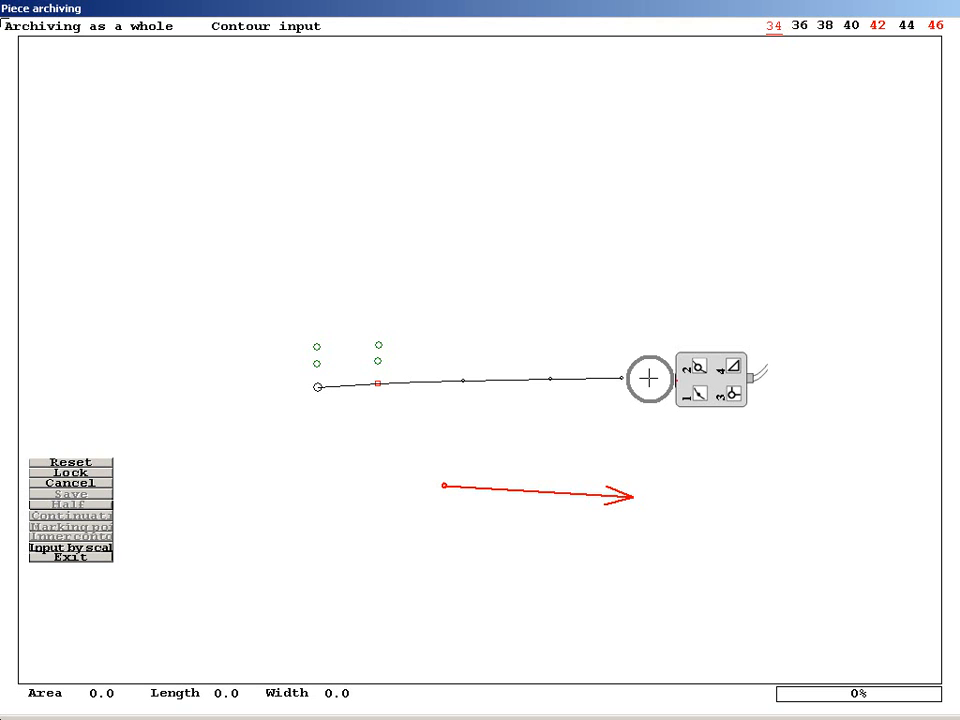
click(649, 378)
- Use Input by scale to enter the far corner's grading positions for every size from 36 to 46
click(108, 548)
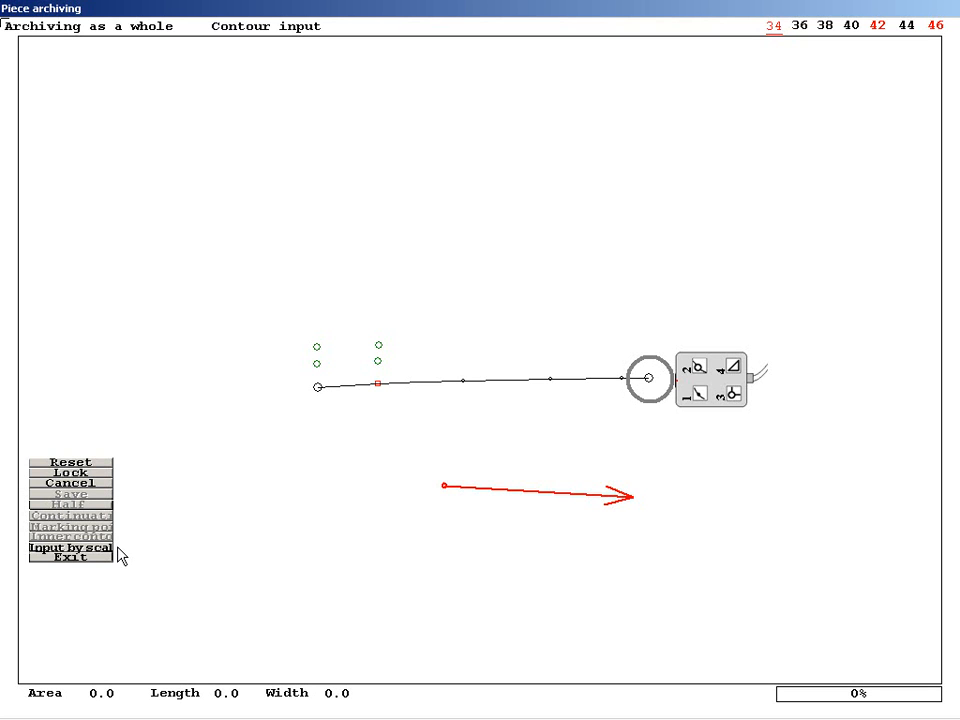
click(649, 376)
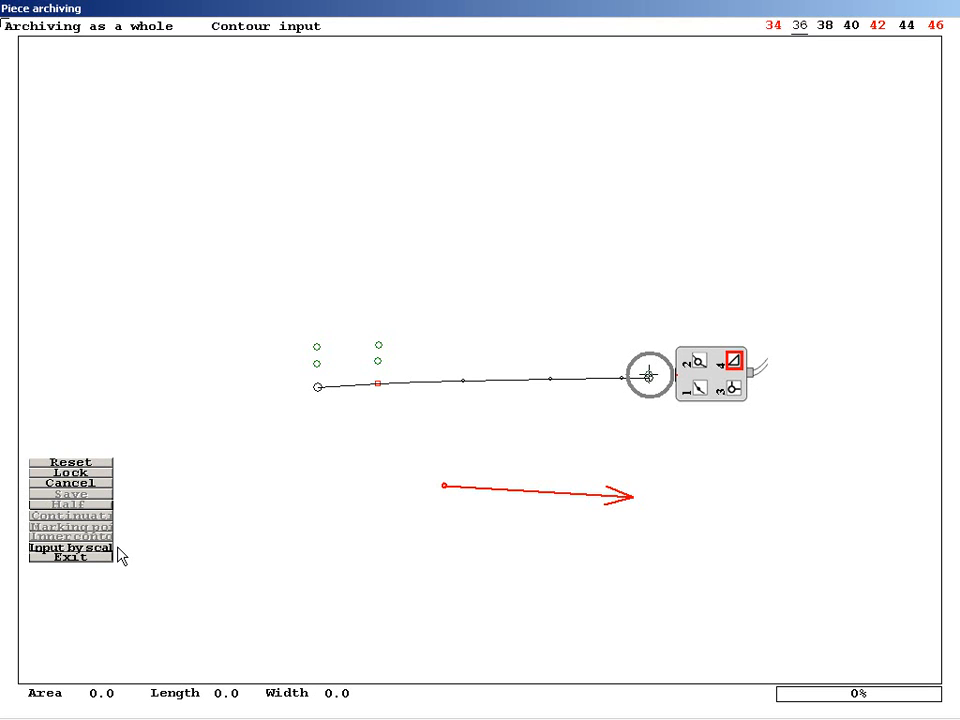
click(649, 368)
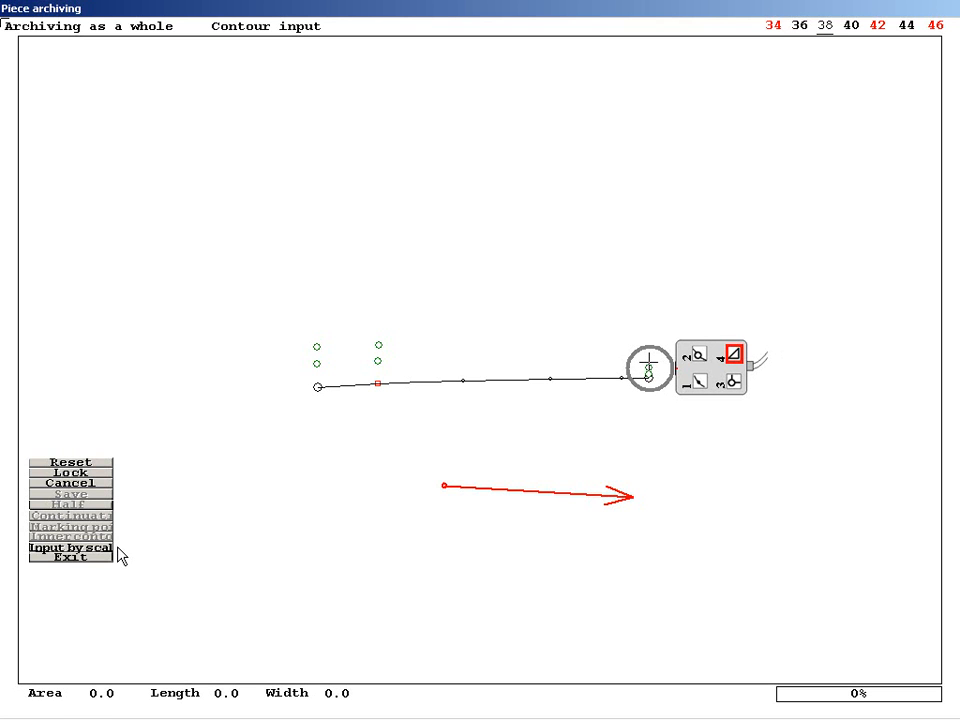
click(649, 358)
click(649, 358)
click(649, 346)
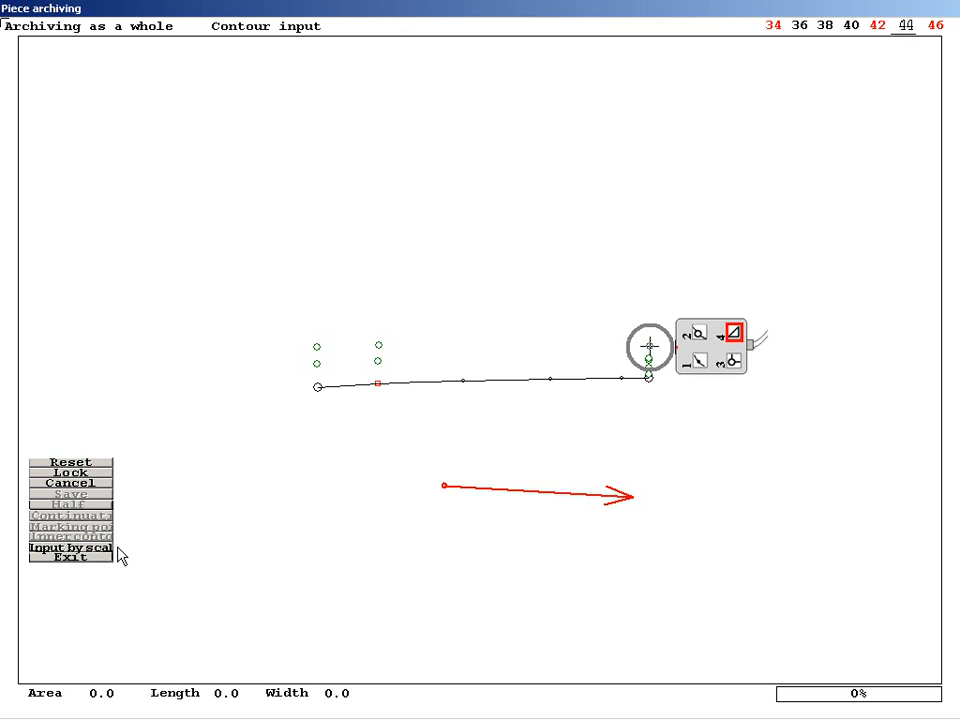
click(649, 344)
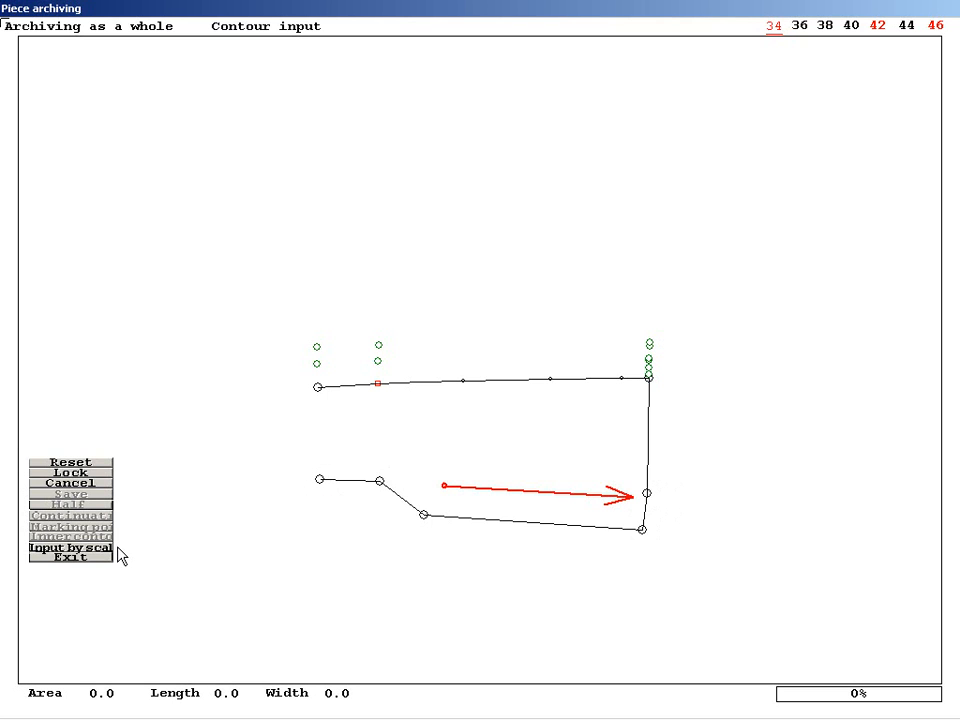
- Close the contour of M.Lower Side Front1 and save the piece
click(112, 476)
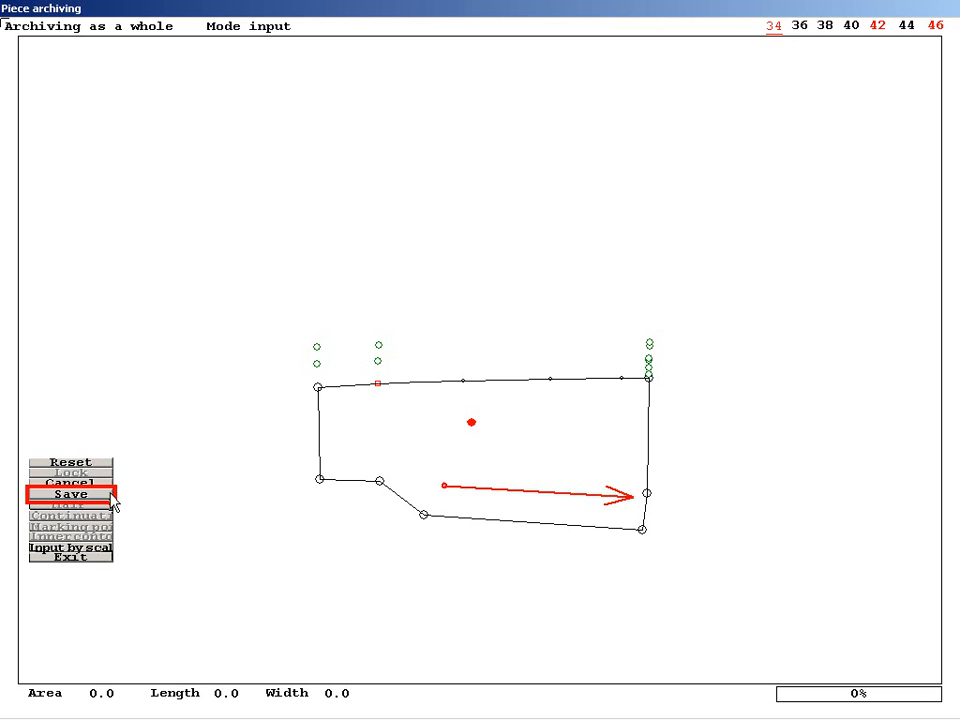
click(111, 495)
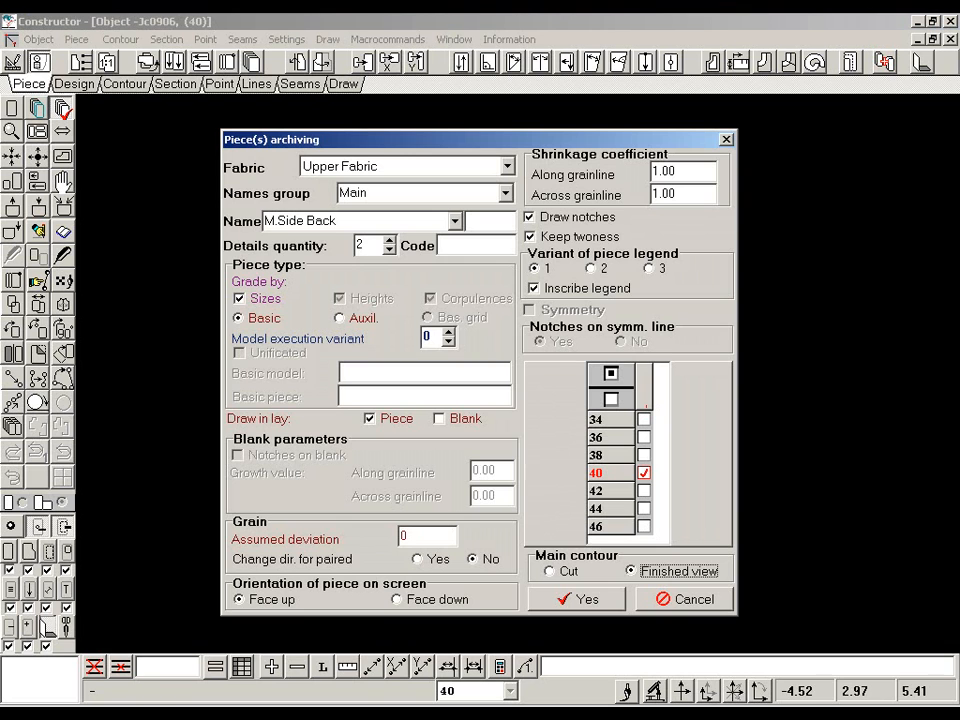
- Start archiving M.Side Back for size 34 only and digitize its grainline along the length of the piece
click(643, 474)
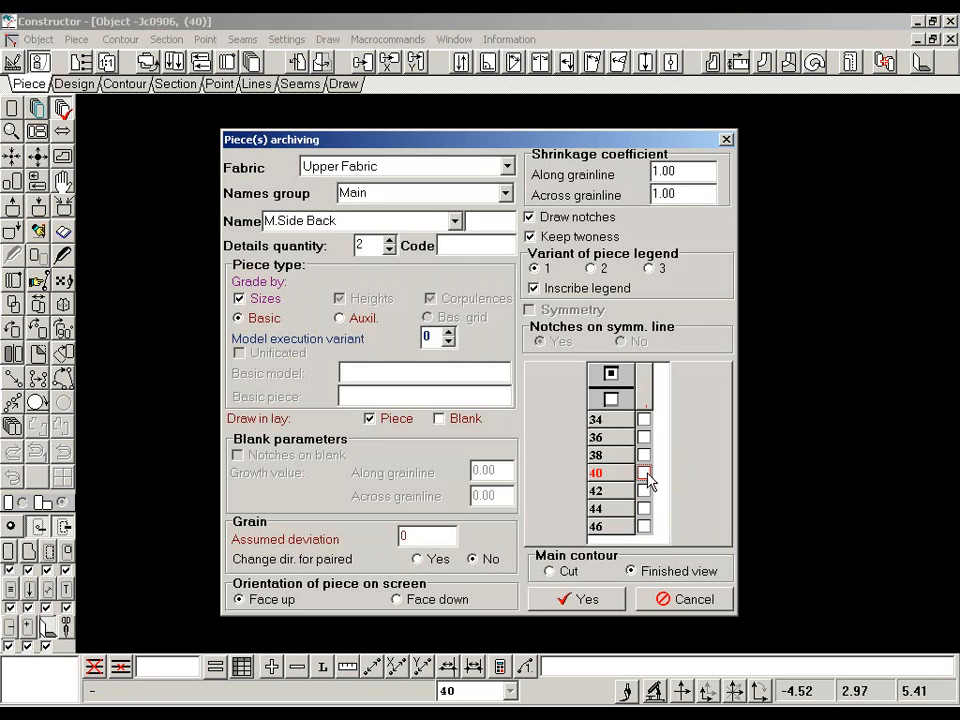
click(645, 419)
click(607, 601)
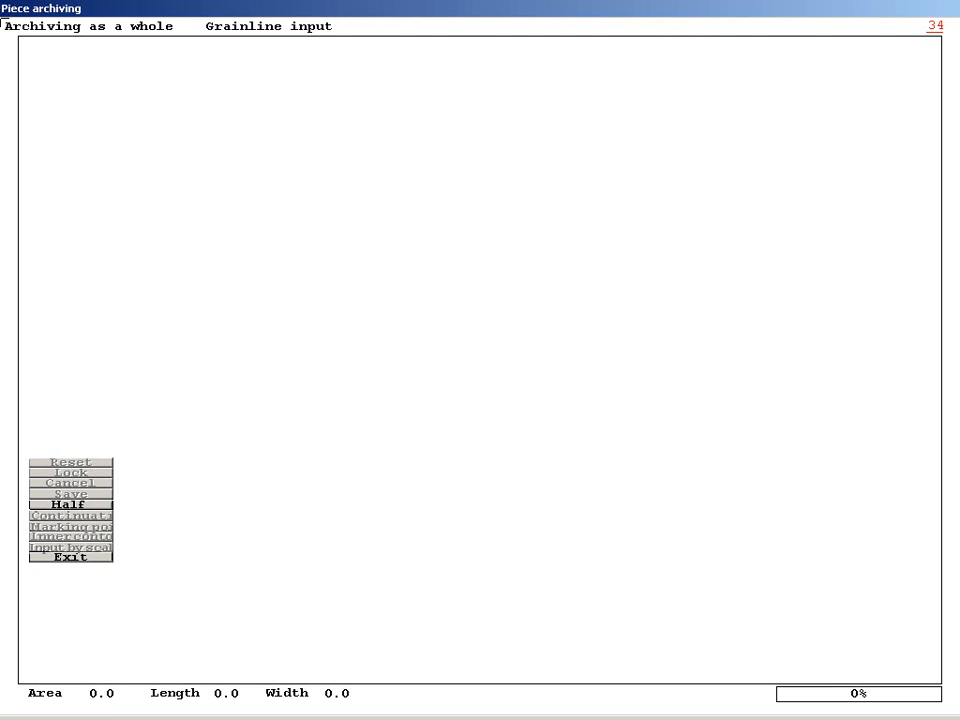
click(232, 437)
click(696, 439)
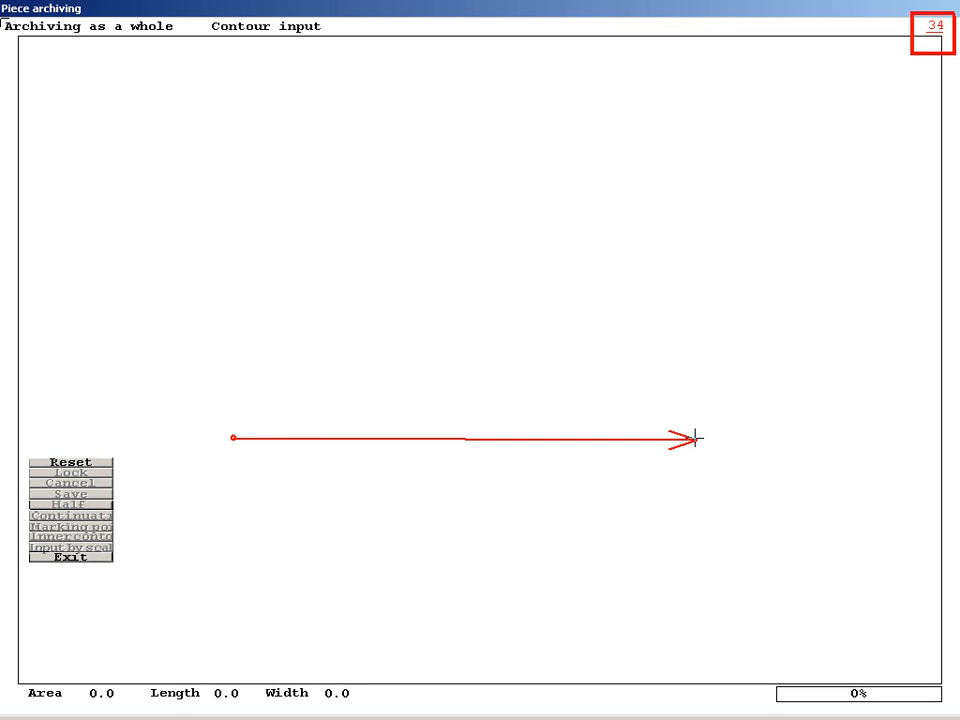
- Digitize the upper edge of the size 34 side back from its first corner to the far end corner
click(208, 391)
click(296, 387)
click(378, 384)
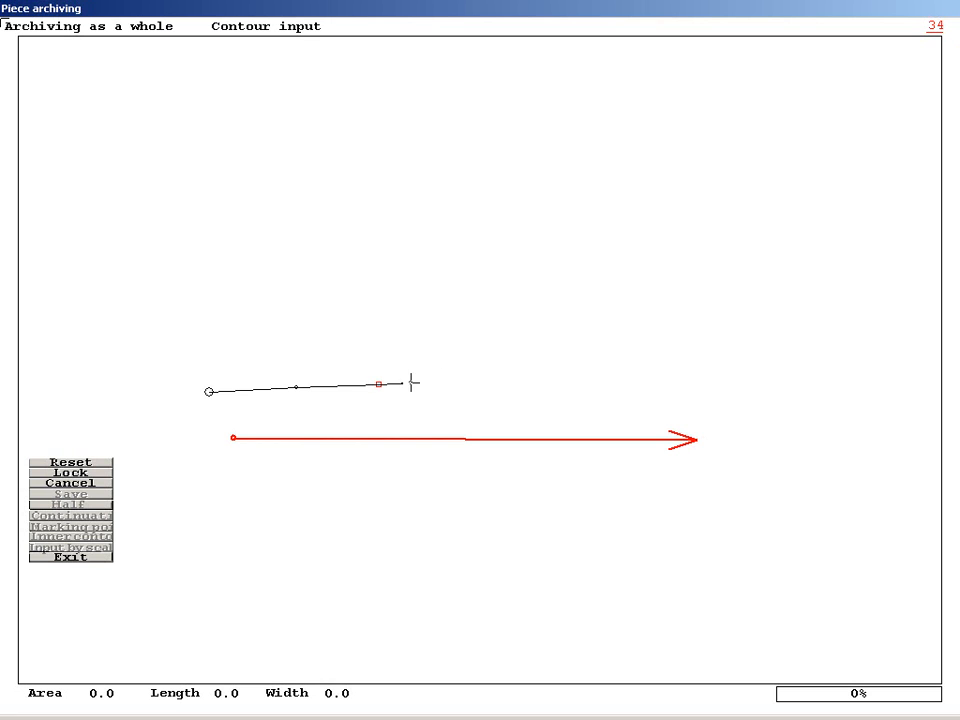
click(439, 380)
click(511, 378)
click(611, 377)
click(711, 377)
- Digitize the short end edge of the side back down to its lower corner
click(711, 421)
click(709, 491)
click(705, 527)
- Digitize the lower edge of the side back, including the slanted step and the long curve to the pointed corner
click(507, 513)
click(485, 513)
click(442, 478)
click(381, 476)
click(298, 479)
click(229, 485)
click(173, 493)
- Digitize the concave armhole curve from the pointed corner up toward the contour's starting corner
click(191, 479)
click(203, 465)
click(212, 447)
click(216, 431)
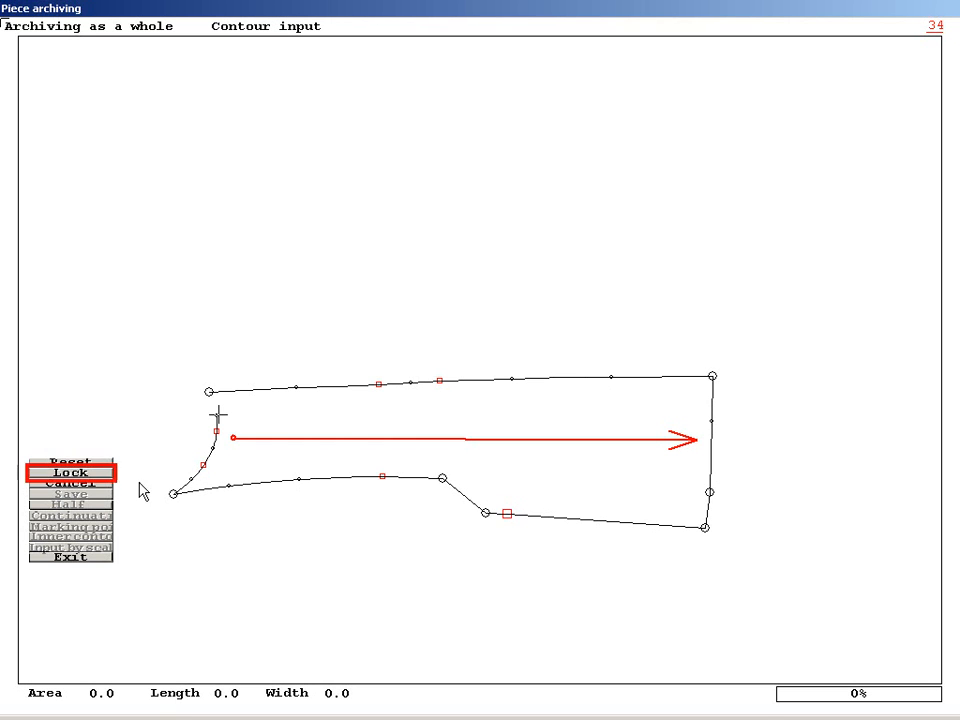
- Close the size 34 side back contour, mark a point inside the piece and save it
click(110, 474)
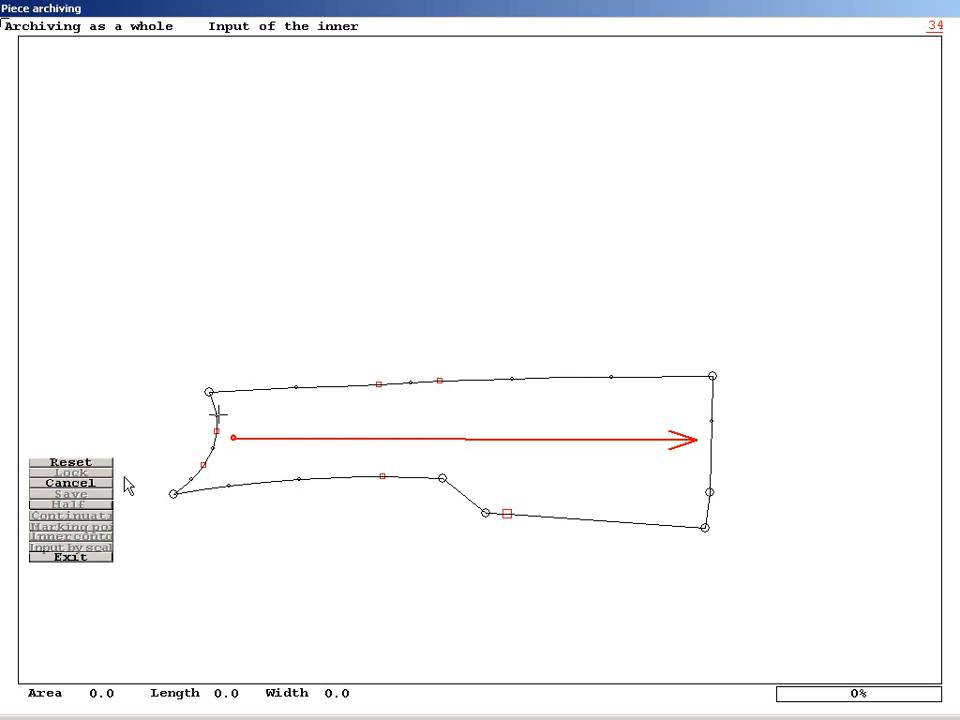
click(451, 401)
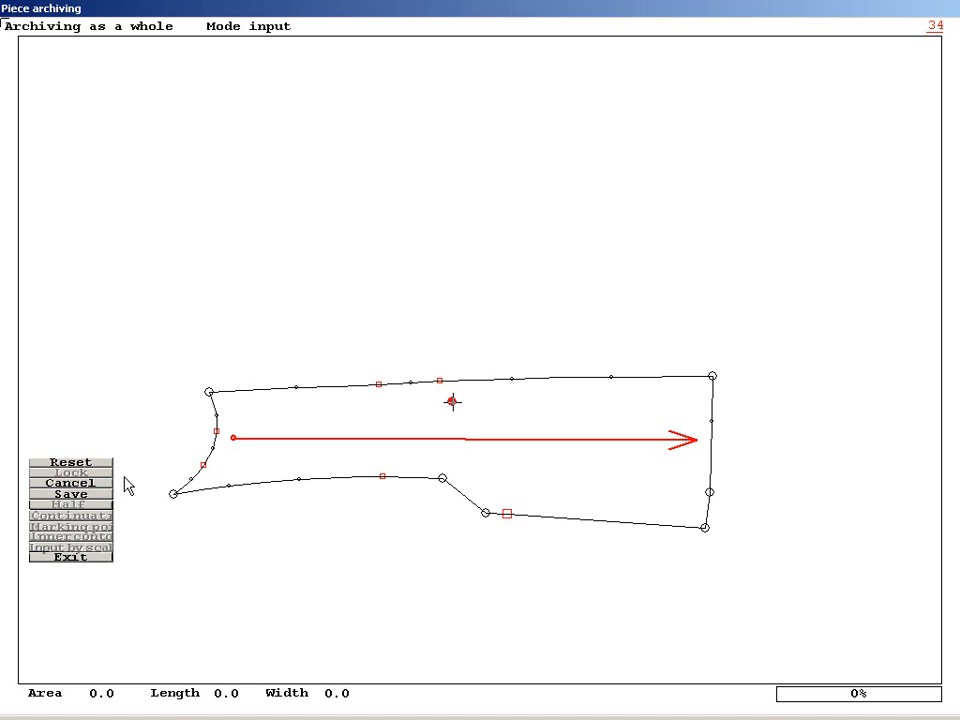
click(112, 496)
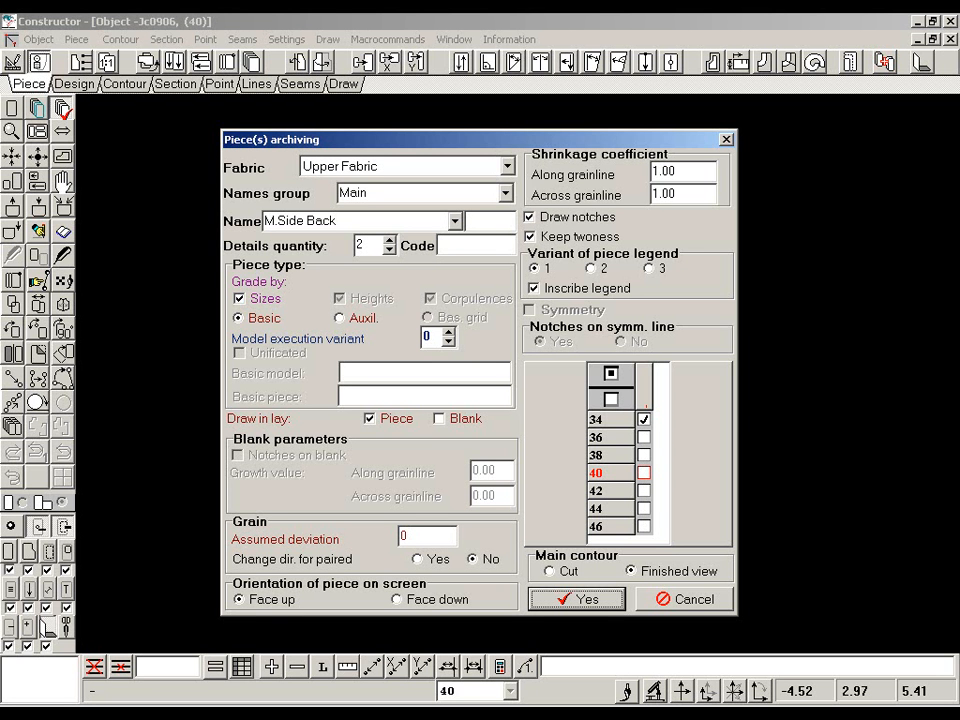
- Start archiving M.Side Back for size 36 instead of 34 and digitize its horizontal grainline
click(643, 420)
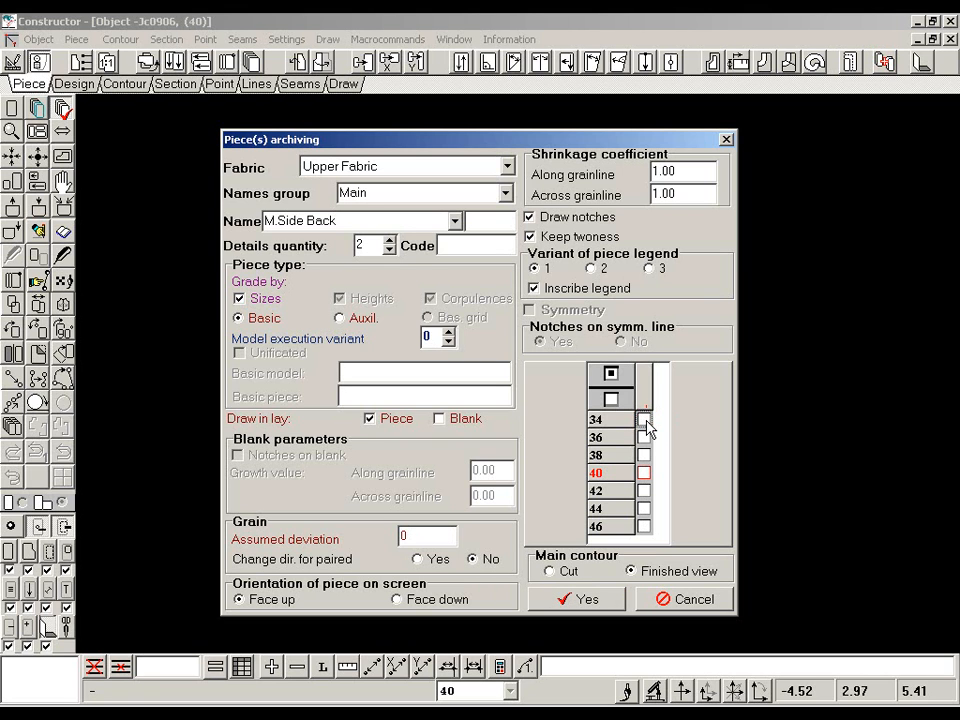
click(644, 438)
click(611, 600)
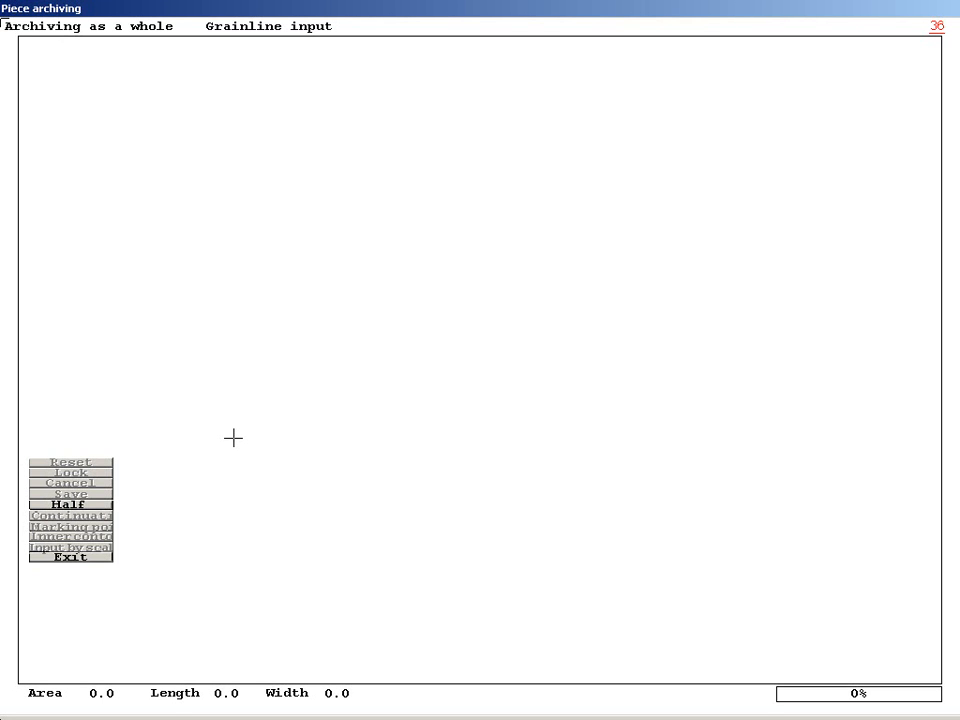
click(233, 437)
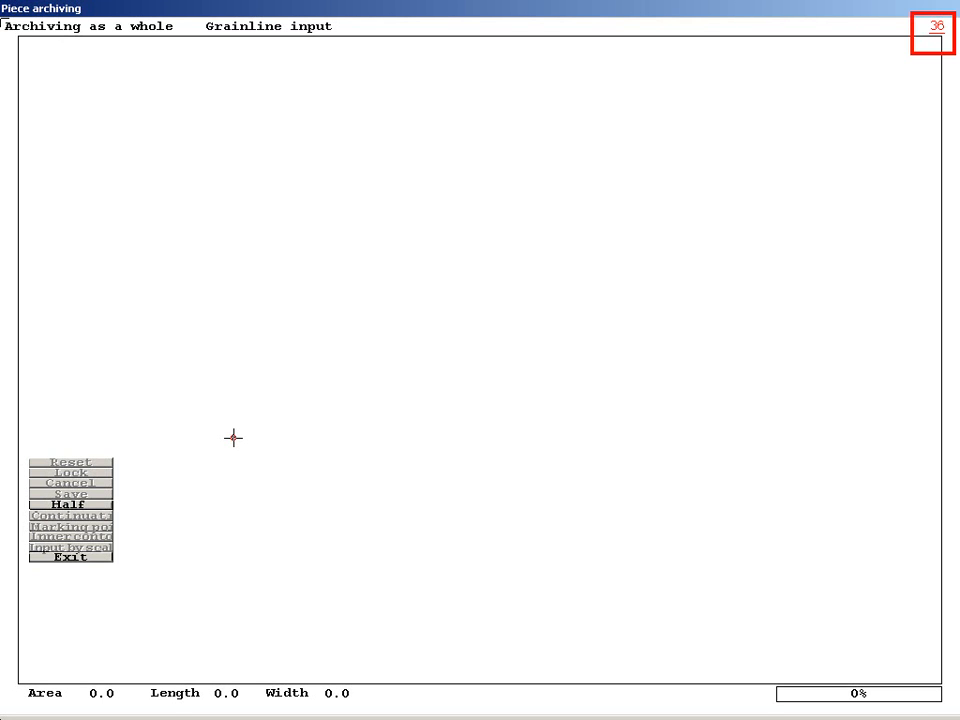
click(697, 440)
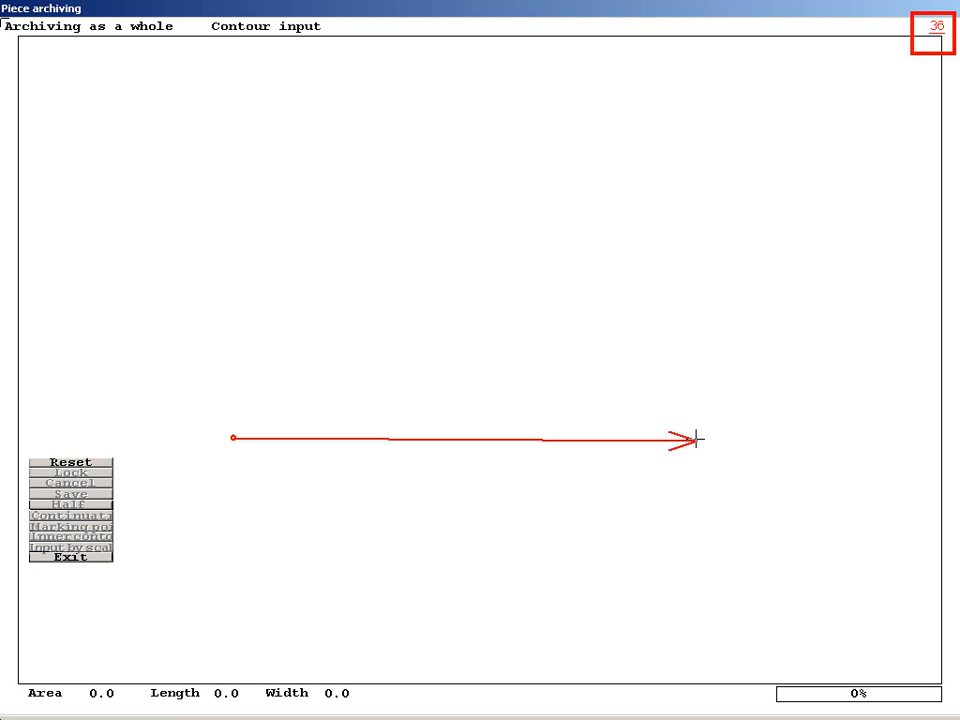
- Digitize the long upper edge of the size 36 side back from the armhole corner to the far end corner
click(210, 386)
click(287, 383)
click(379, 377)
click(412, 376)
click(441, 376)
click(513, 373)
click(616, 372)
click(712, 372)
- Digitize the short end edge of the size 36 side back down to its lower corner
click(711, 429)
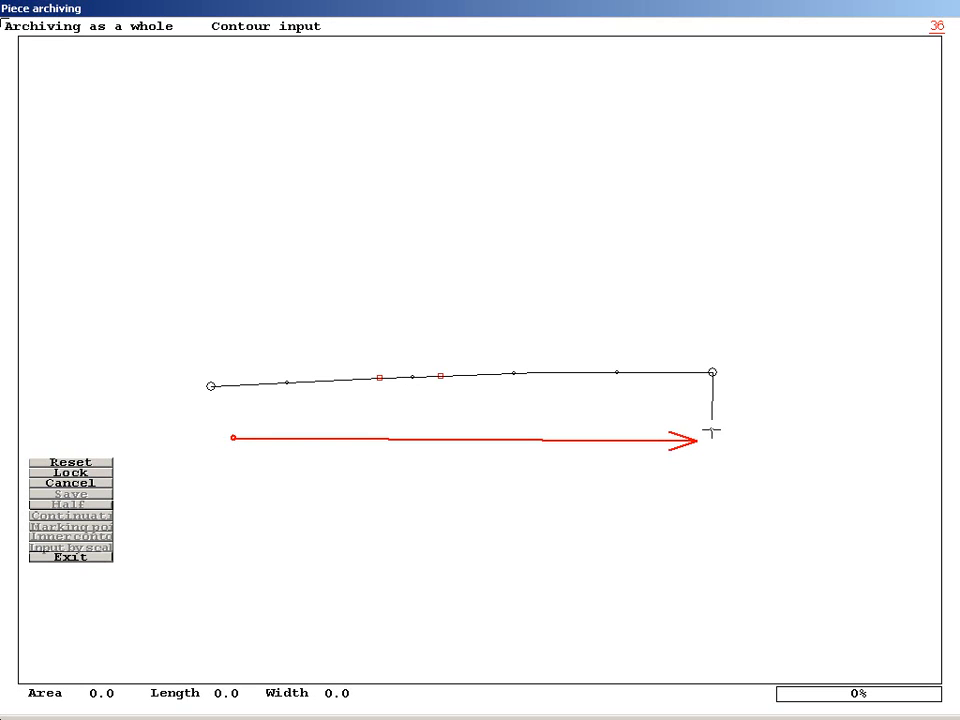
click(710, 492)
click(705, 527)
- Digitize the size 36 lower edge, including the slanted step and the long curve to the pointed corner
click(507, 513)
click(486, 512)
click(443, 478)
click(382, 476)
click(301, 479)
click(231, 485)
click(174, 493)
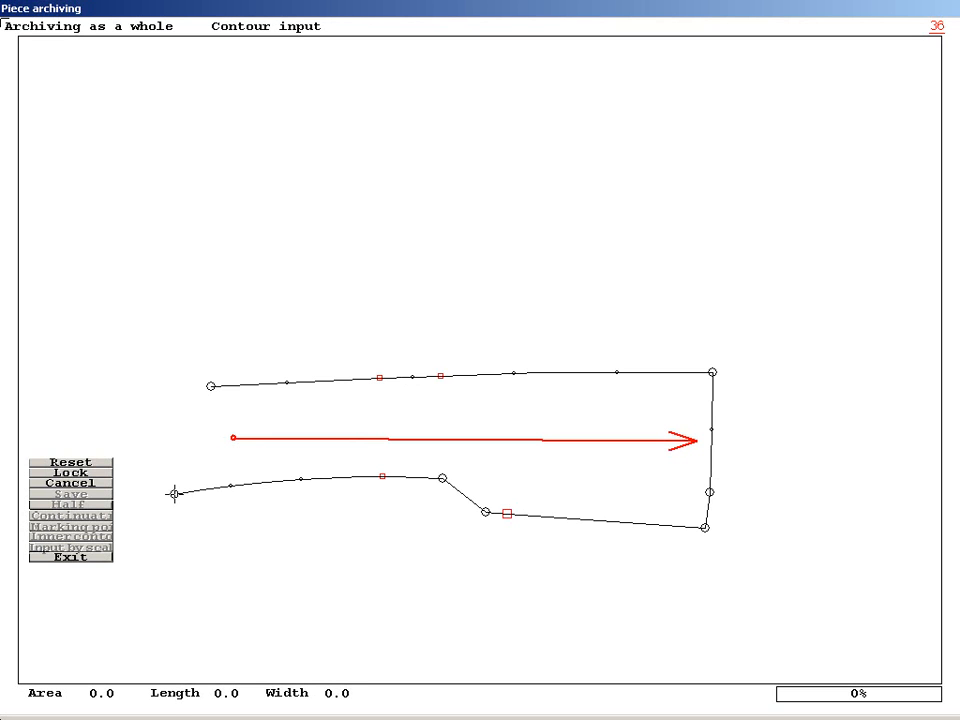
- Digitize the size 36 concave armhole curve from the pointed corner up toward the contour's starting corner
click(192, 480)
click(205, 464)
click(214, 445)
click(218, 432)
click(218, 416)
- Close the size 36 side back contour, mark a point inside the piece and save it
click(111, 474)
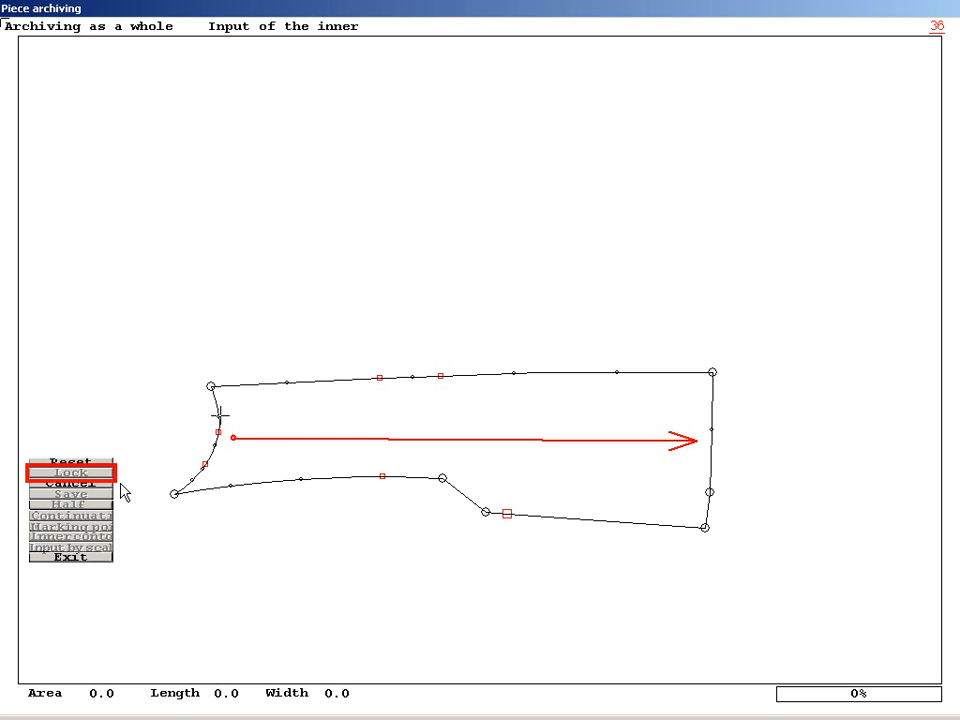
click(388, 430)
click(111, 495)
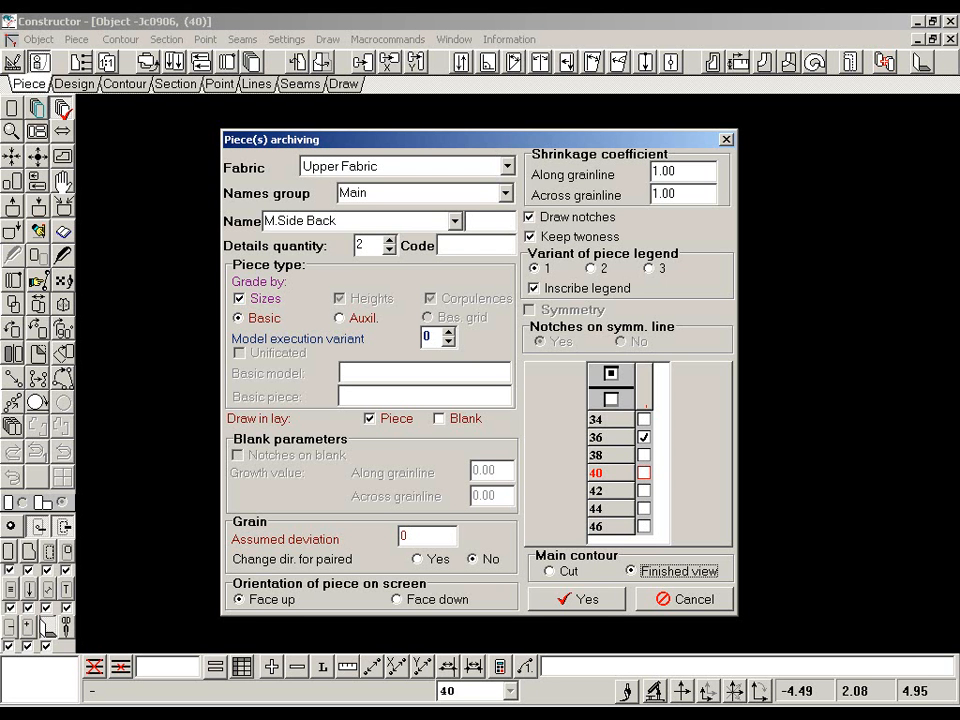
- Switch the size selected for archiving M.Side Back from 36 to 38
click(644, 438)
click(644, 455)
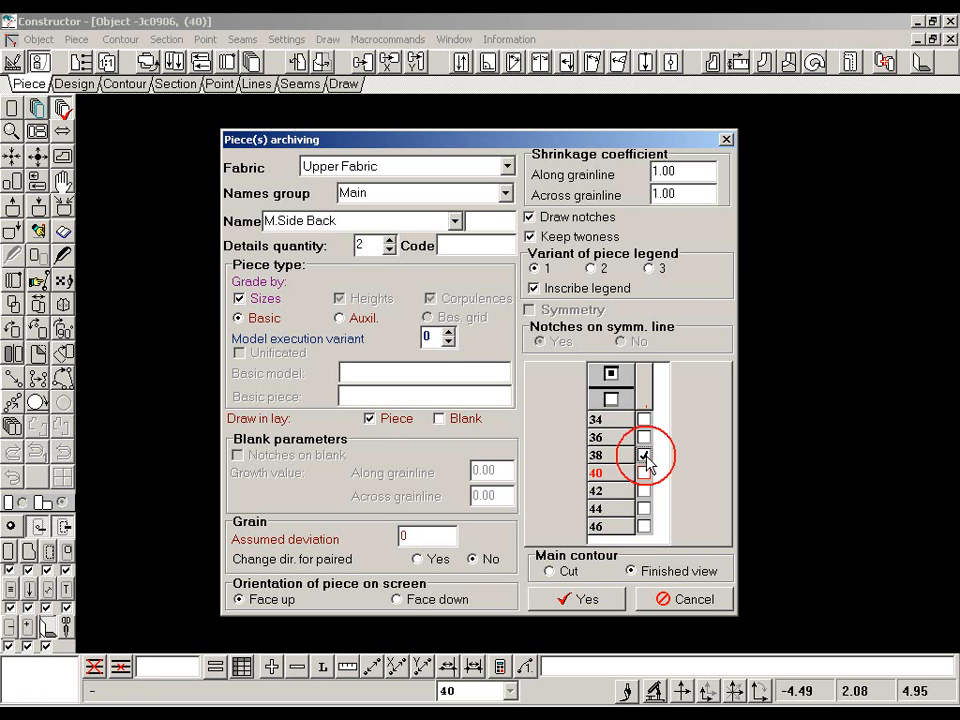